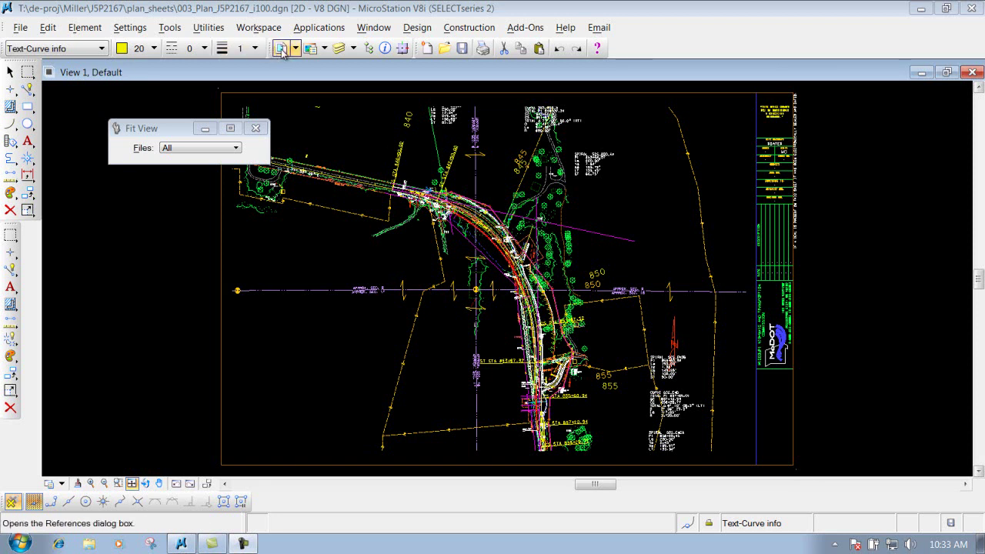
- Open the References list, select plan_RTE133_Schaben.dgn and set the highlight mode to Boundaries
{"action": "left_click", "coordinate": [281, 51]}
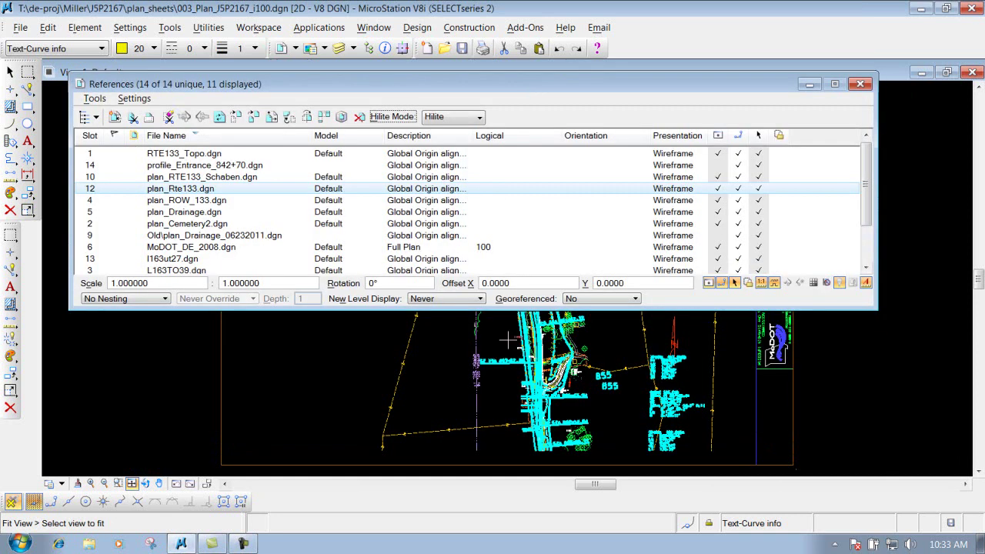
{"action": "left_click", "coordinate": [212, 179]}
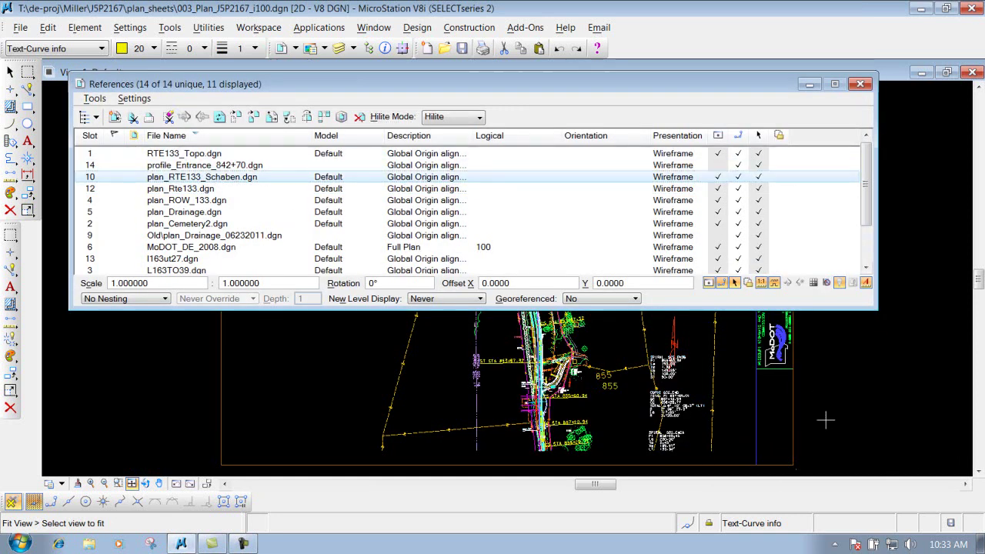
{"action": "left_click", "coordinate": [479, 117]}
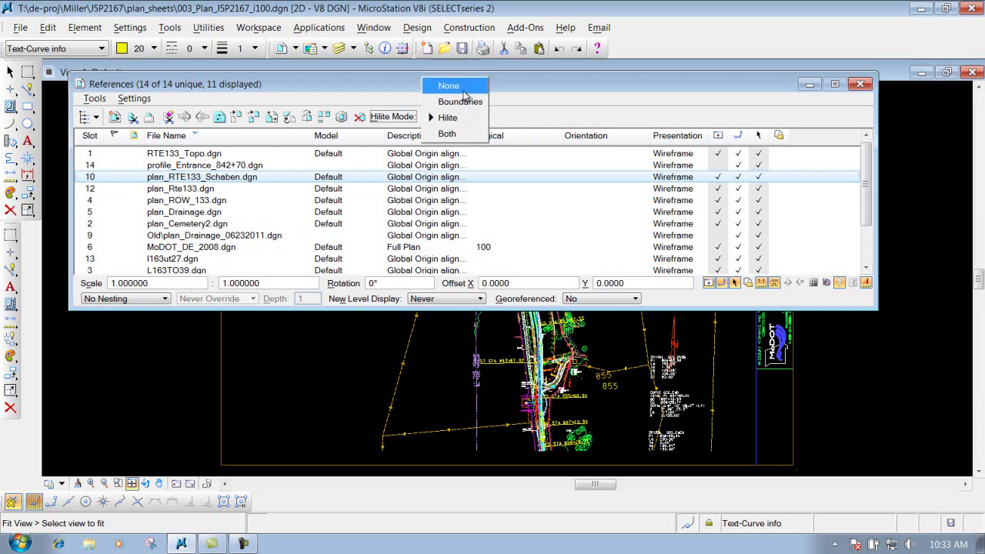
{"action": "left_click", "coordinate": [460, 102]}
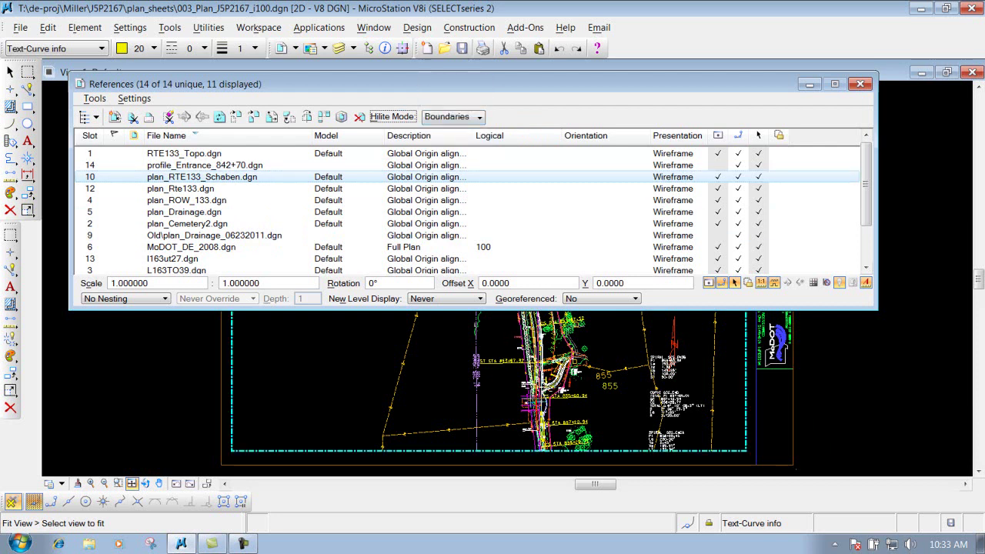
- Try to delete the red dotted guardrail line near STA 855+60.94 directly from the plan sheet
{"action": "scroll", "coordinate": [530, 399], "scroll_direction": "up", "scroll_amount": 3}
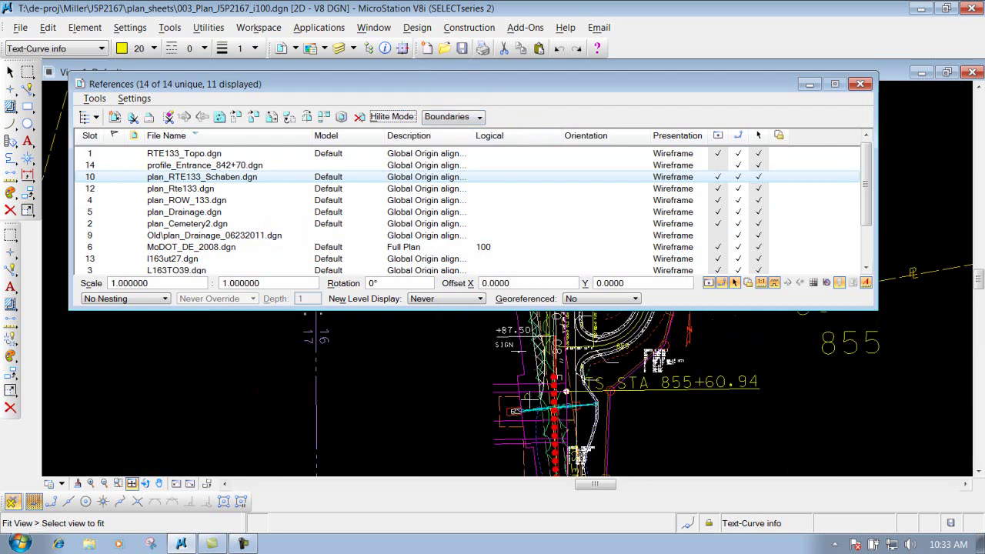
{"action": "left_click", "coordinate": [979, 471]}
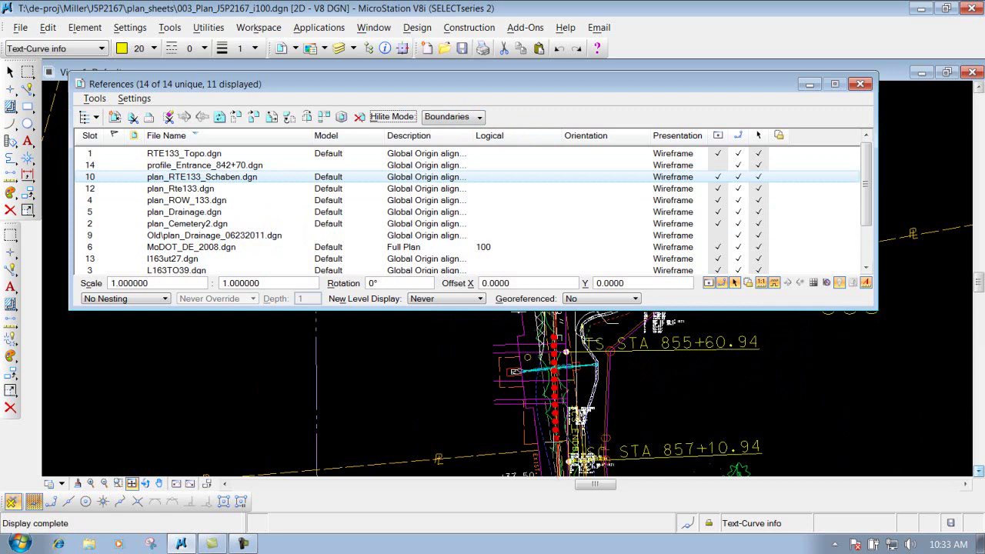
{"action": "left_click_drag", "start_coordinate": [502, 90], "coordinate": [501, 47]}
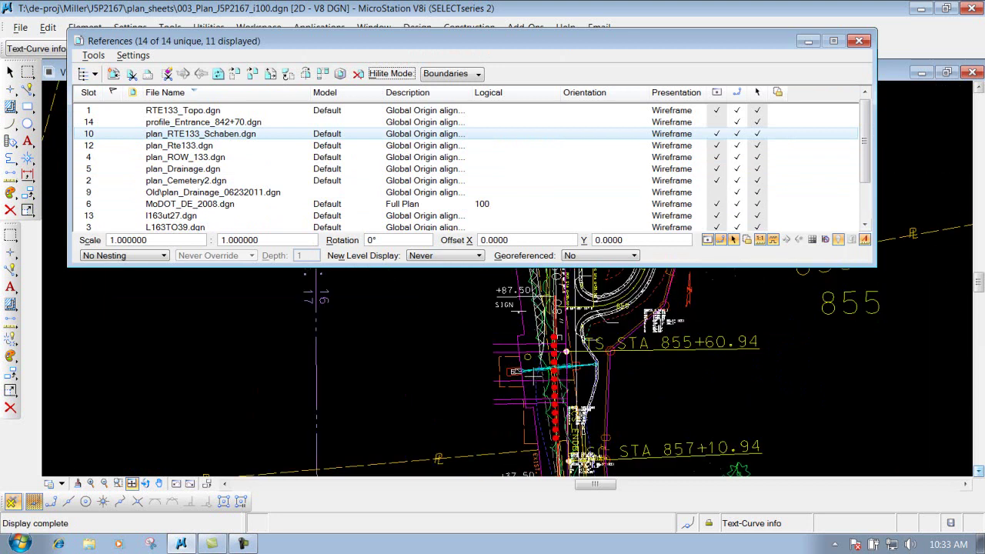
{"action": "left_click", "coordinate": [10, 210]}
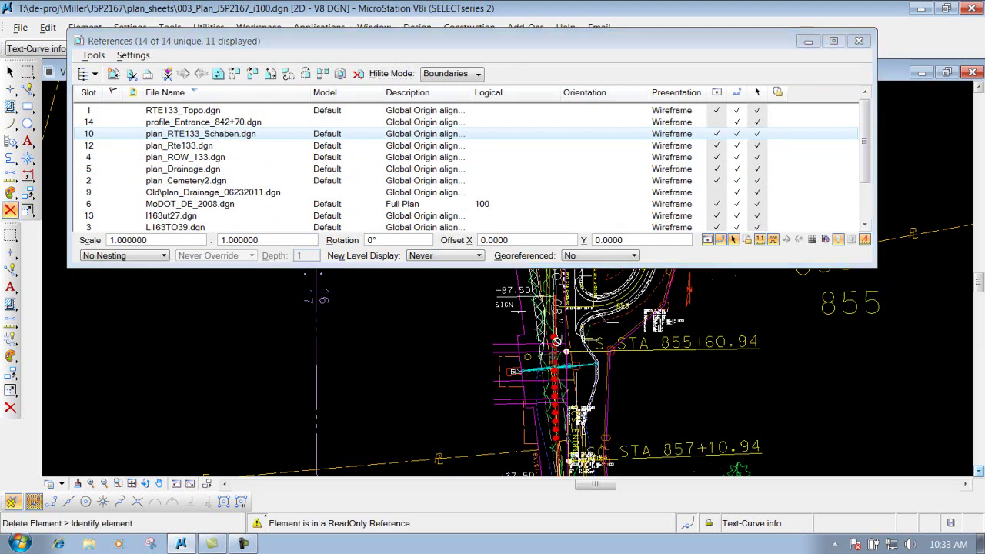
{"action": "scroll", "coordinate": [556, 344], "scroll_direction": "up", "scroll_amount": 7}
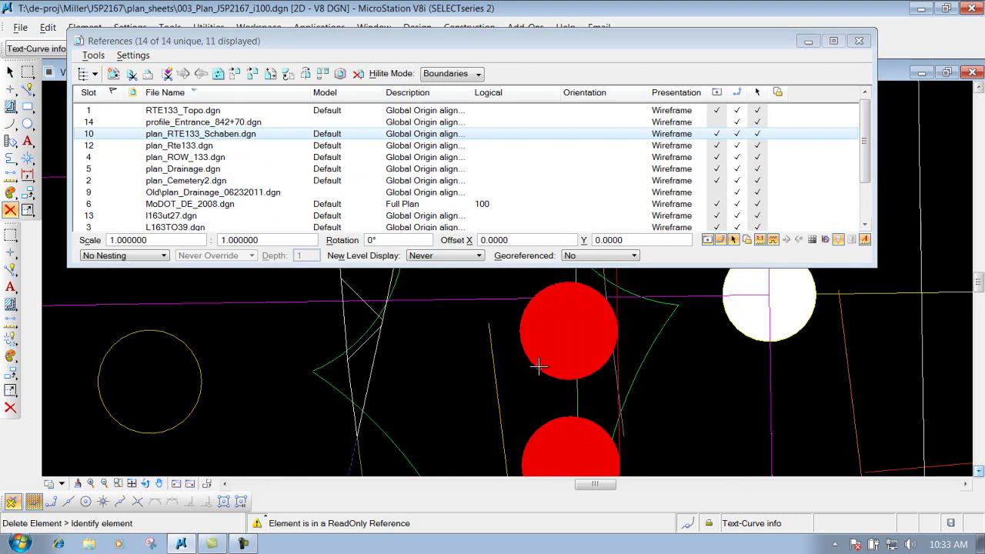
{"action": "scroll", "coordinate": [537, 374], "scroll_direction": "down", "scroll_amount": 5}
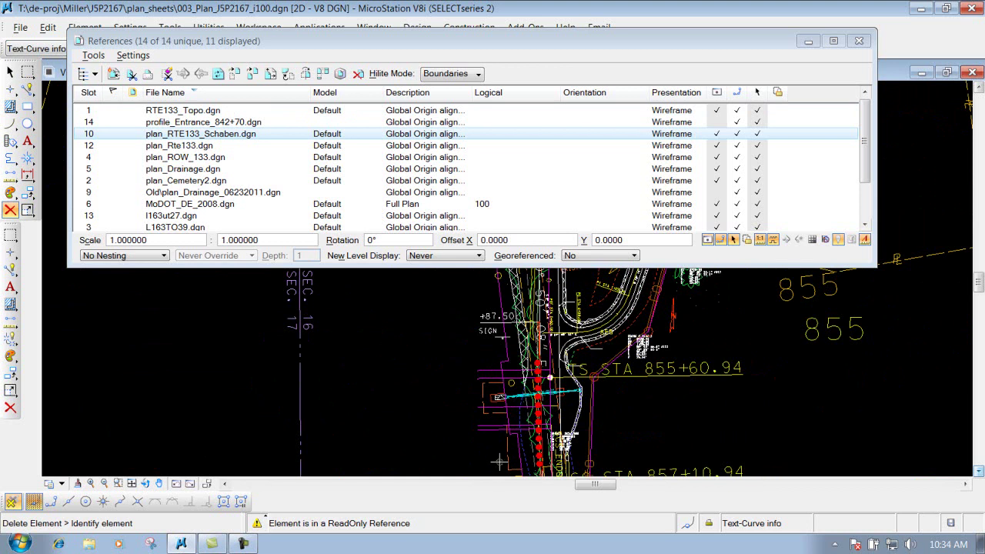
{"action": "left_click_drag", "start_coordinate": [342, 43], "coordinate": [344, 77]}
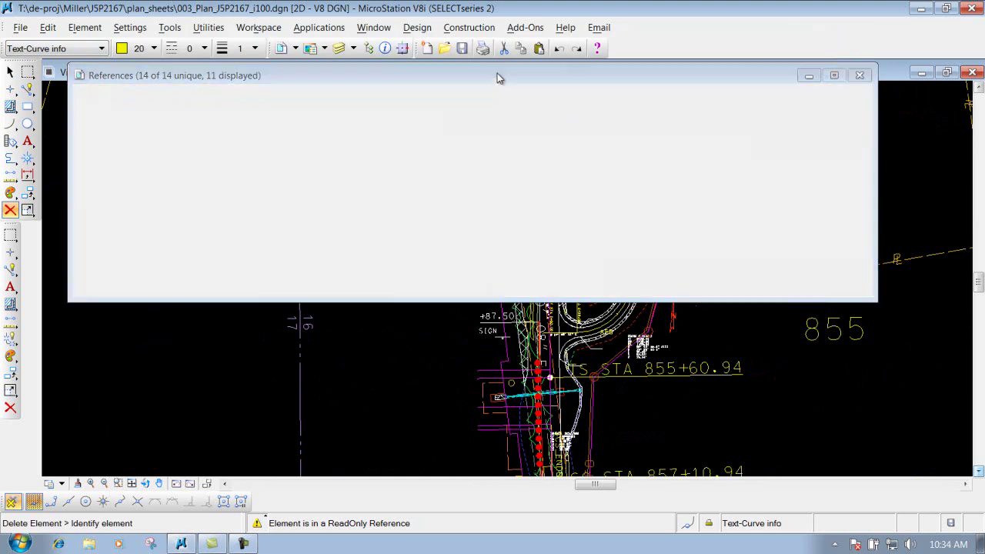
{"action": "left_click_drag", "start_coordinate": [498, 77], "coordinate": [499, 54]}
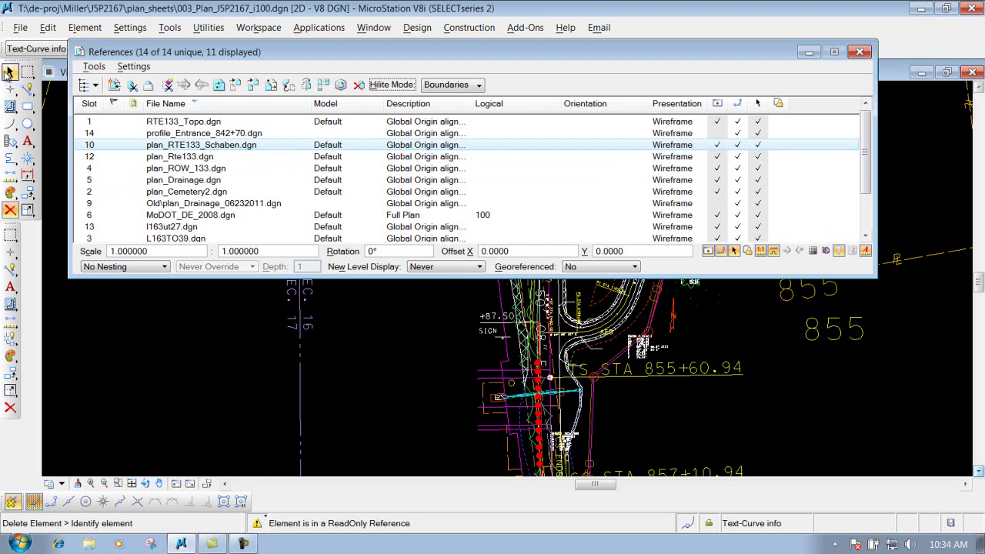
{"action": "left_click", "coordinate": [27, 209]}
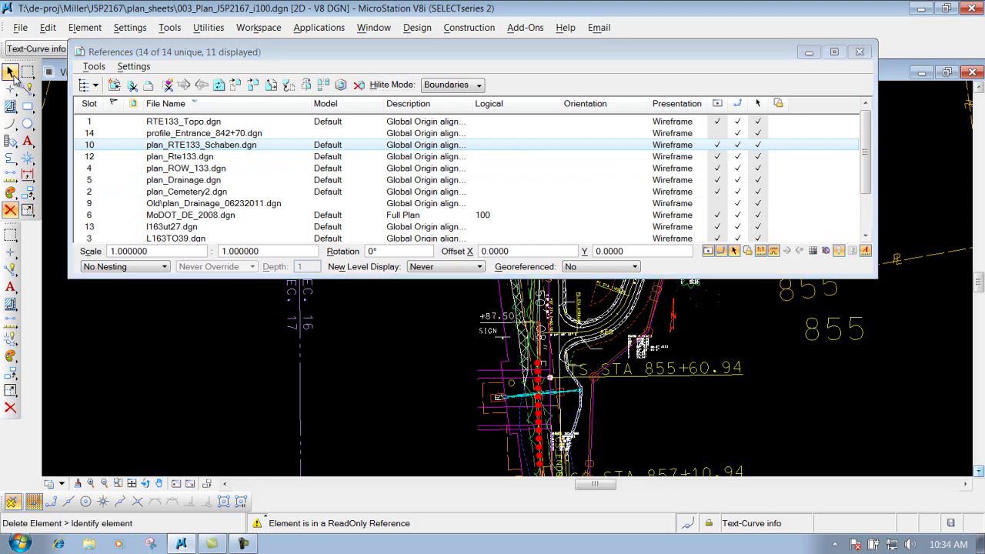
{"action": "left_click", "coordinate": [10, 210]}
{"action": "scroll", "coordinate": [551, 404], "scroll_direction": "up", "scroll_amount": 2}
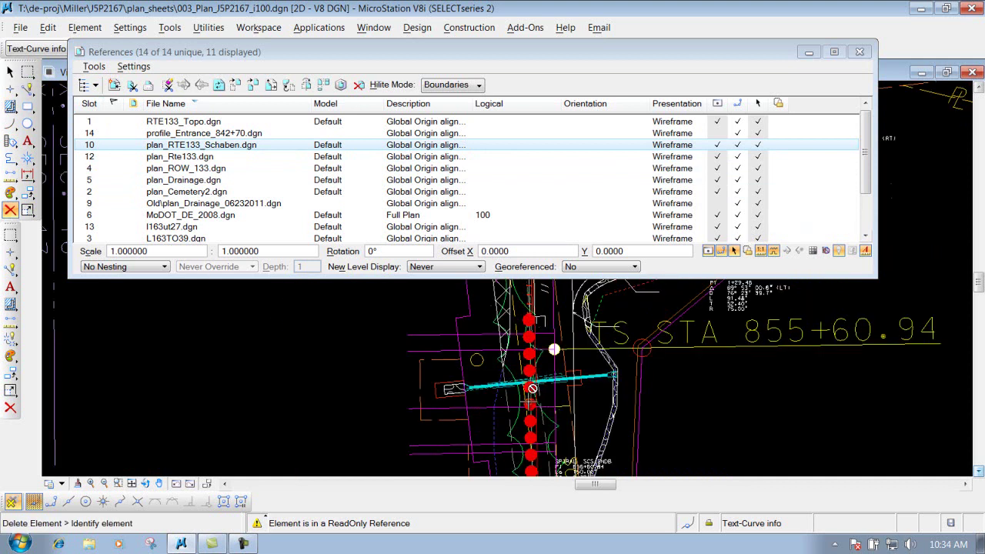
{"action": "scroll", "coordinate": [532, 387], "scroll_direction": "up", "scroll_amount": 2}
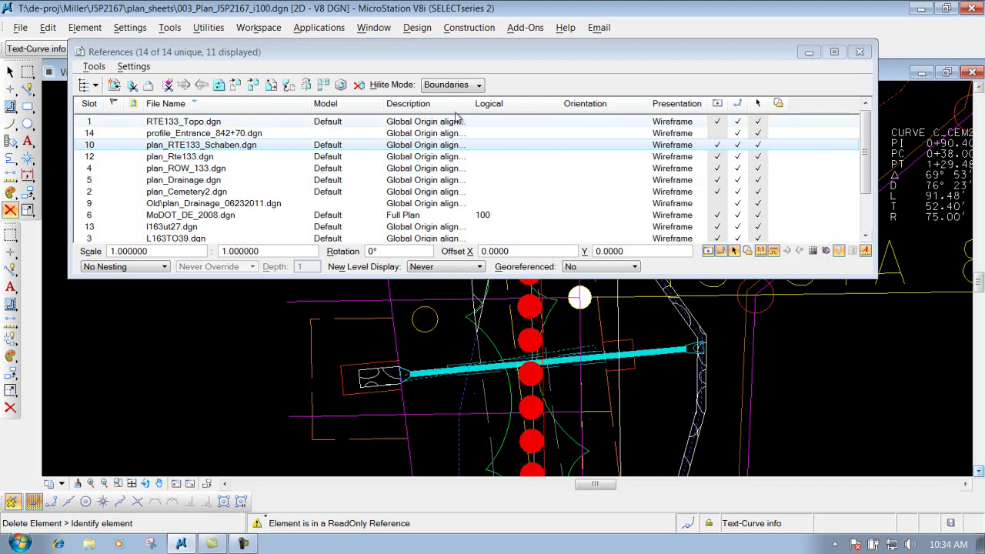
- Set the highlight mode to Hilite and check the references one by one for the file containing the red dotted guardrail line
{"action": "left_click", "coordinate": [459, 86]}
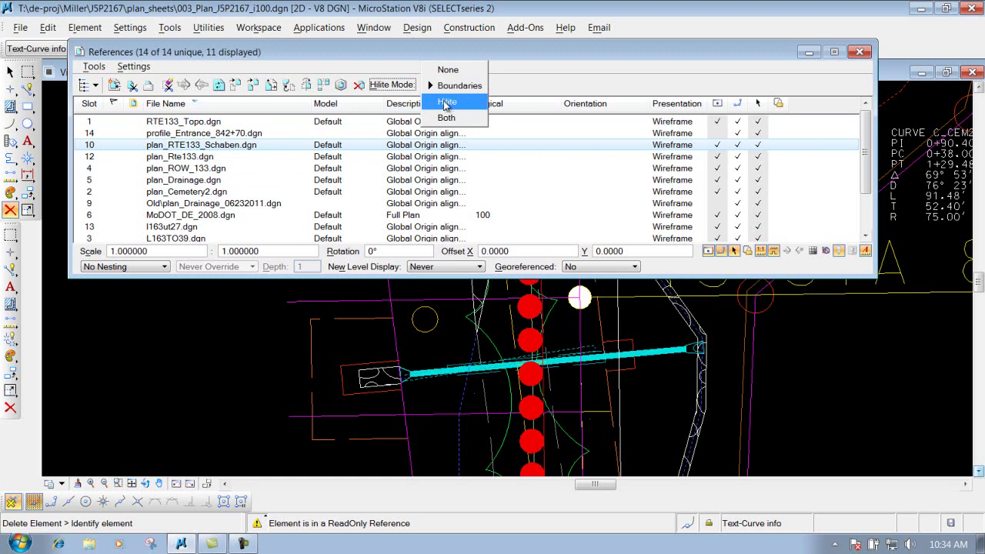
{"action": "left_click", "coordinate": [447, 102]}
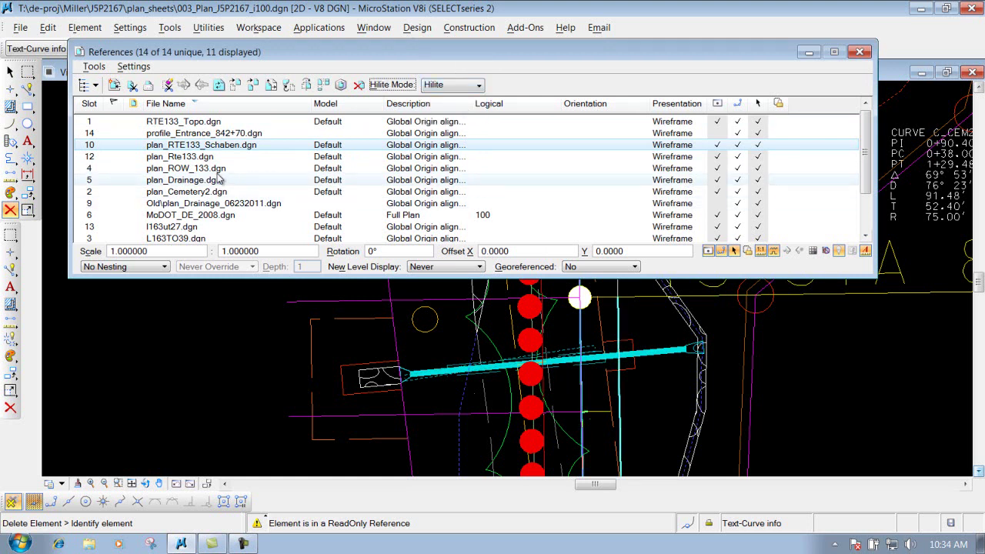
{"action": "left_click", "coordinate": [192, 214]}
{"action": "left_click", "coordinate": [217, 204]}
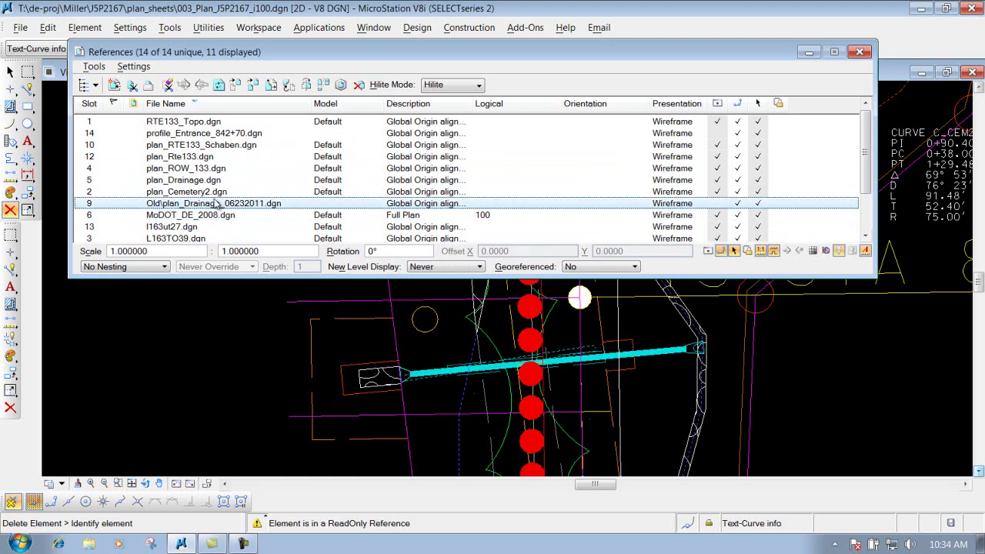
{"action": "left_click", "coordinate": [215, 191]}
{"action": "left_click", "coordinate": [214, 181]}
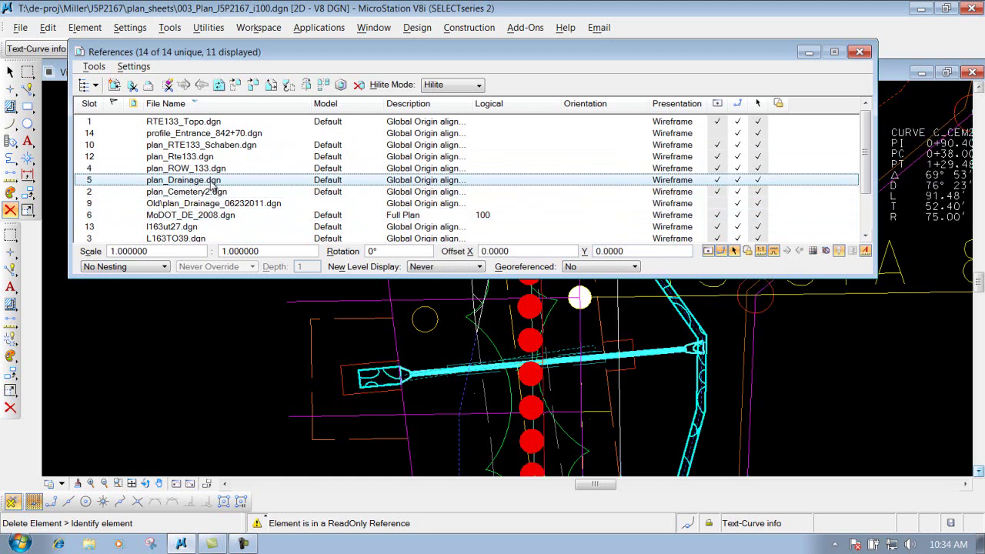
{"action": "left_click", "coordinate": [204, 168]}
{"action": "left_click", "coordinate": [198, 157]}
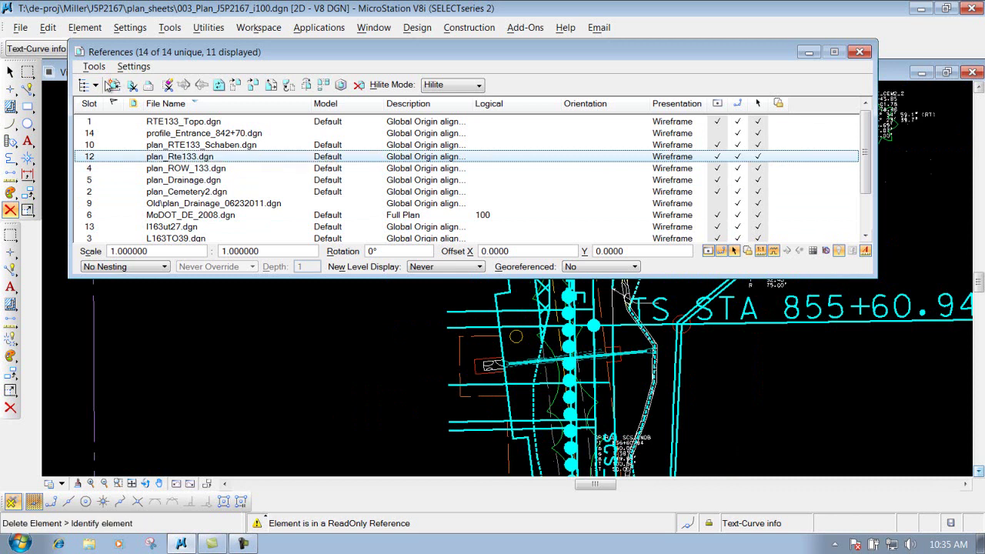
- Activate the plan_Rte133.dgn reference for editing and close the References list
{"action": "left_click", "coordinate": [93, 67]}
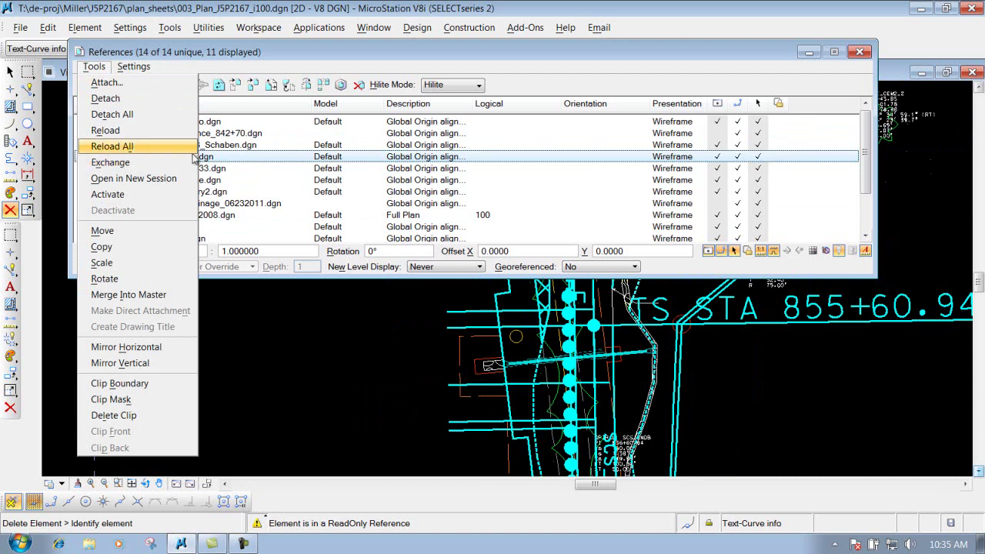
{"action": "left_click", "coordinate": [243, 216]}
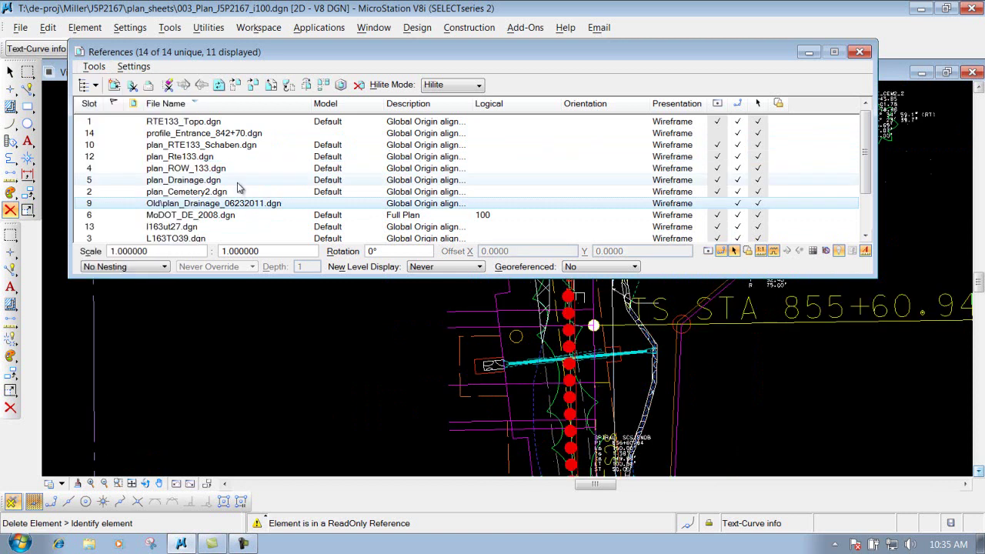
{"action": "left_click", "coordinate": [227, 158]}
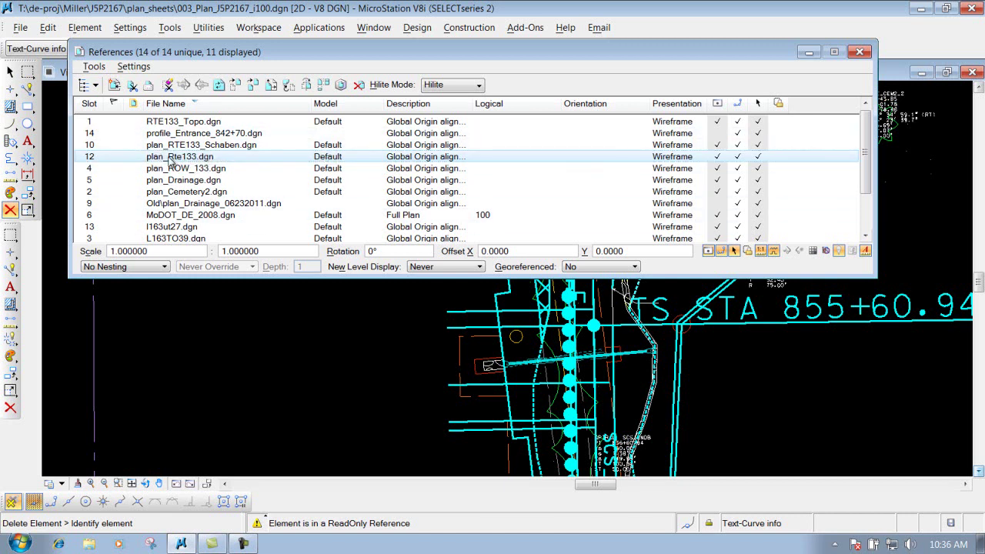
{"action": "left_click", "coordinate": [95, 67]}
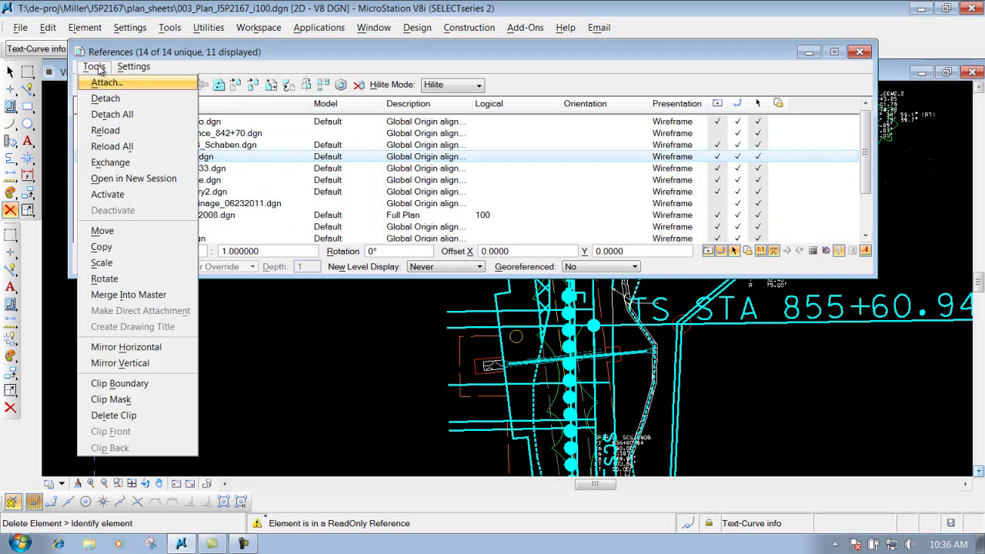
{"action": "left_click", "coordinate": [108, 195]}
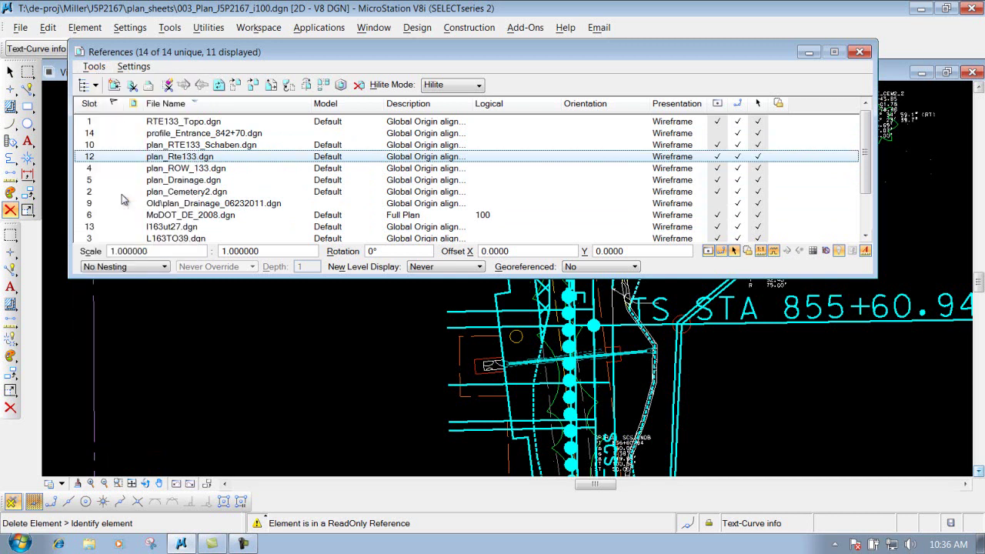
{"action": "left_click", "coordinate": [861, 52]}
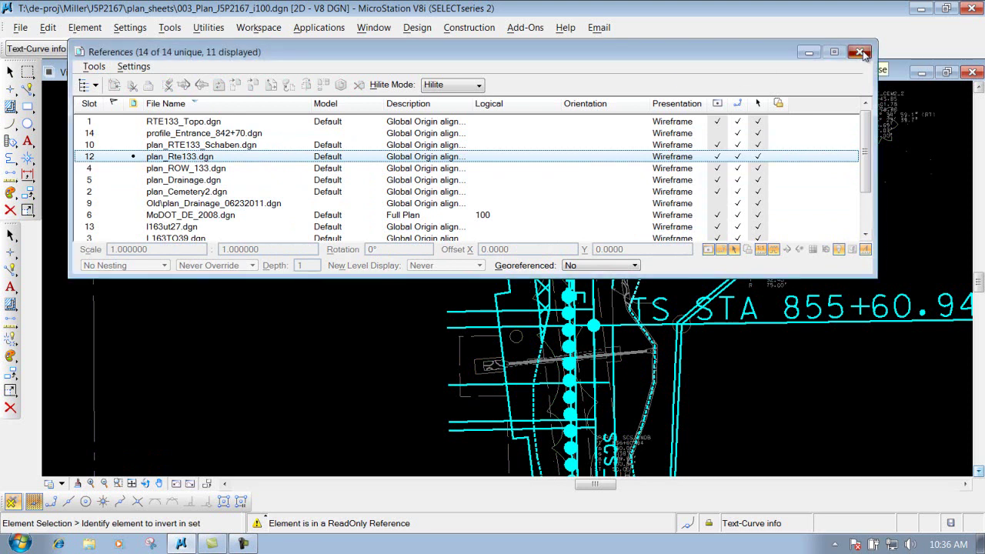
- Delete the red dotted guardrail line near STA 855+60.94 and the guardrail end section directly above it
{"action": "left_click", "coordinate": [132, 483]}
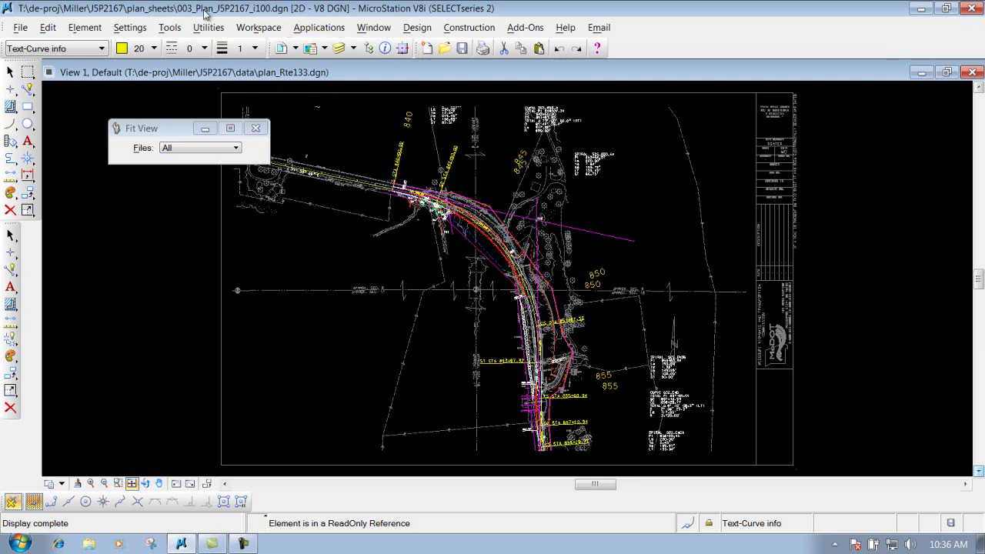
{"action": "left_click", "coordinate": [118, 483]}
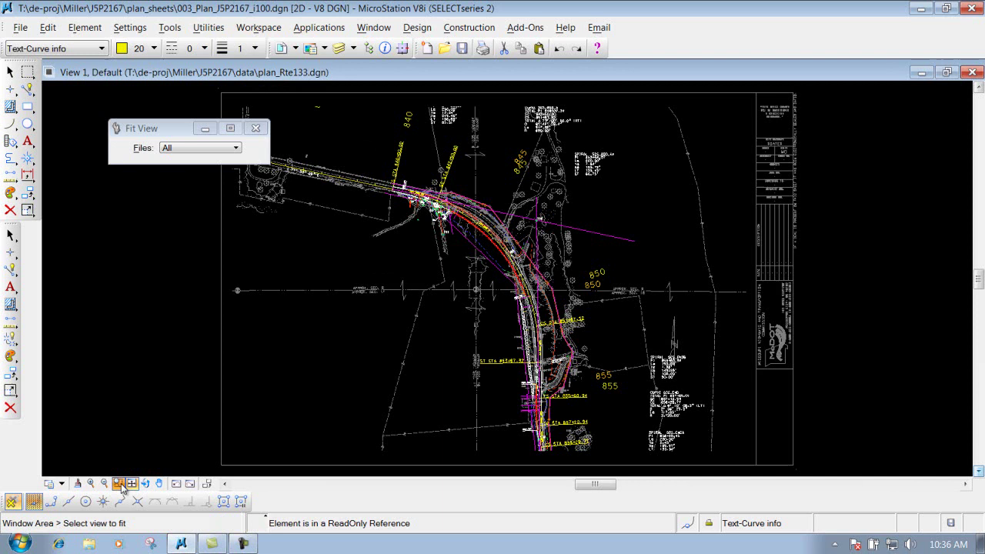
{"action": "left_click", "coordinate": [457, 357]}
{"action": "left_click", "coordinate": [643, 450]}
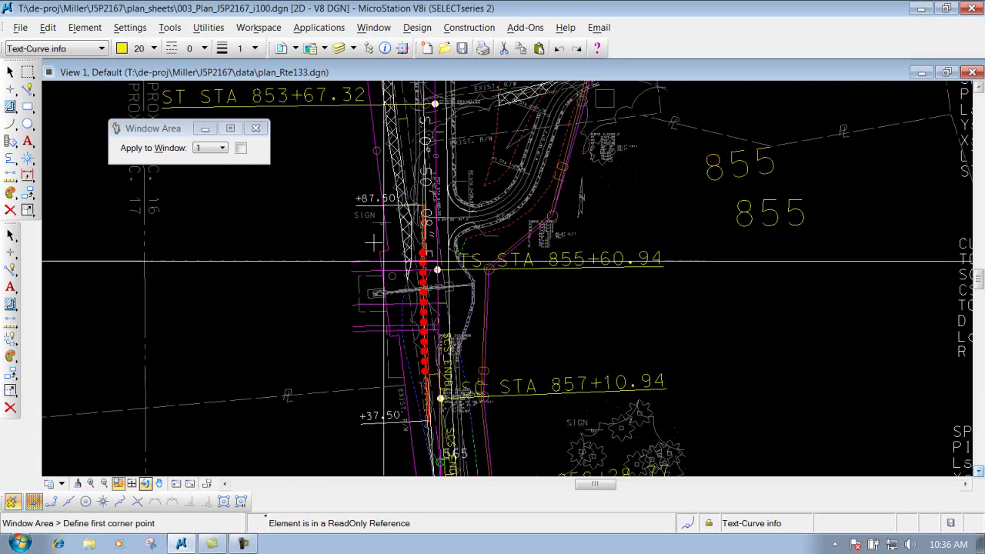
{"action": "left_click", "coordinate": [219, 211]}
{"action": "left_click", "coordinate": [706, 432]}
{"action": "right_click", "coordinate": [198, 286]}
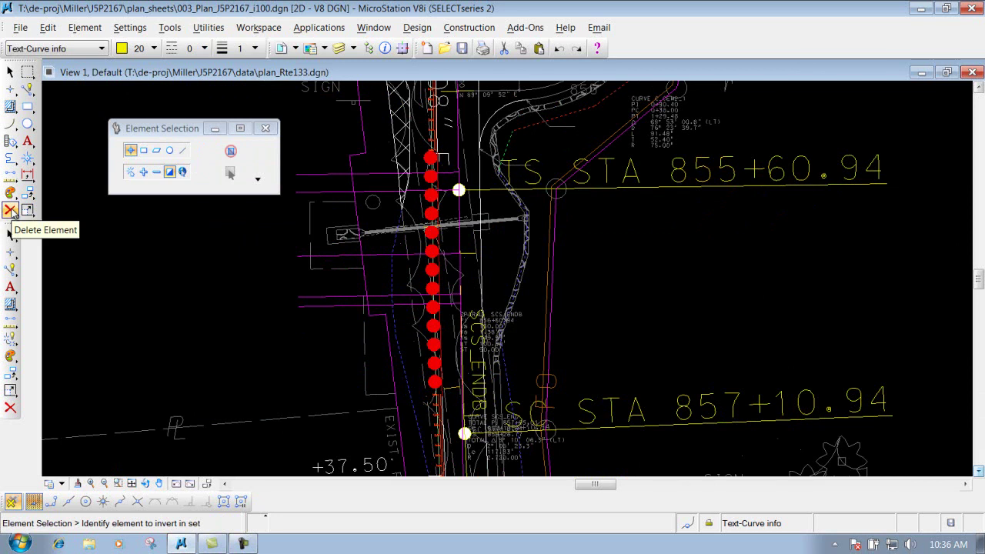
{"action": "left_click", "coordinate": [10, 211]}
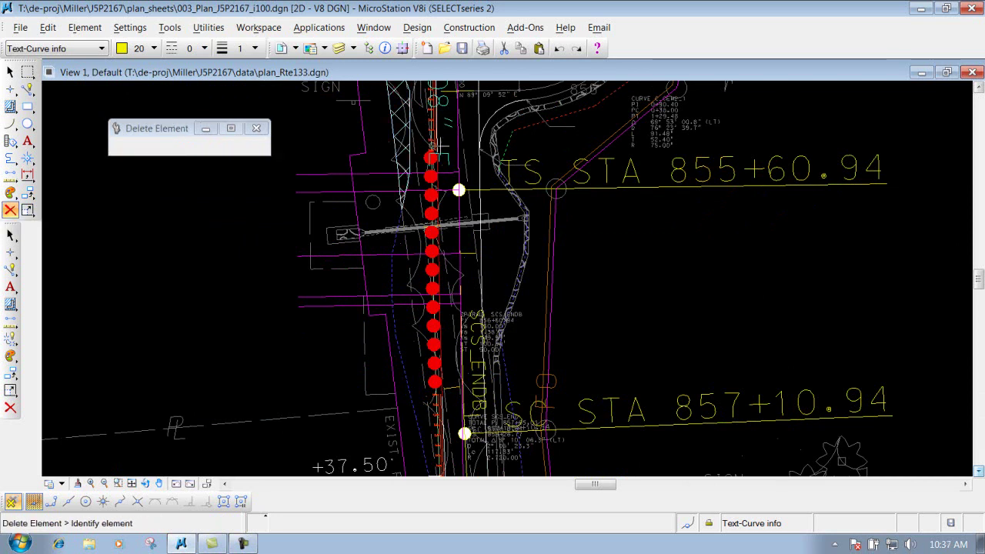
{"action": "scroll", "coordinate": [443, 150], "scroll_direction": "up", "scroll_amount": 3}
{"action": "left_click", "coordinate": [424, 127]}
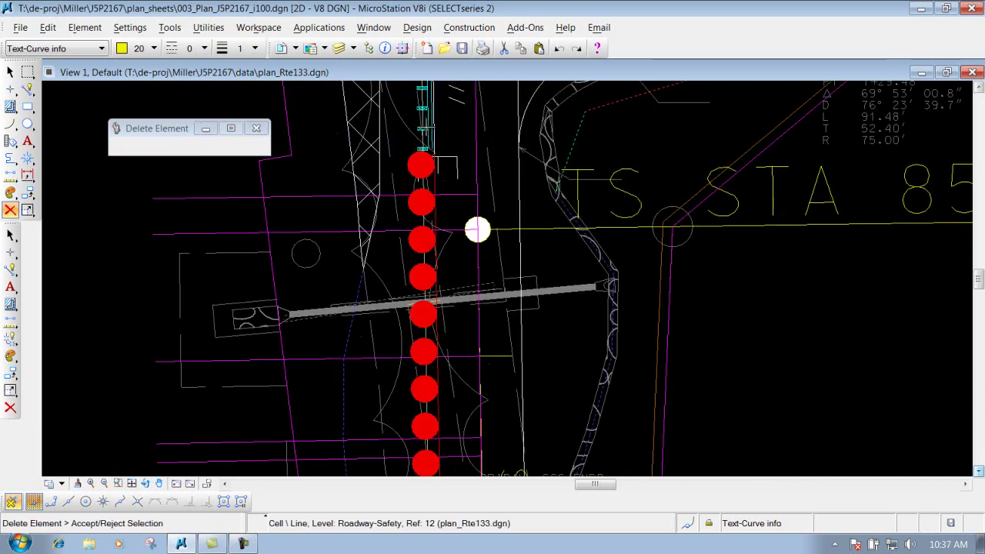
{"action": "left_click", "coordinate": [423, 127]}
{"action": "left_click", "coordinate": [412, 159]}
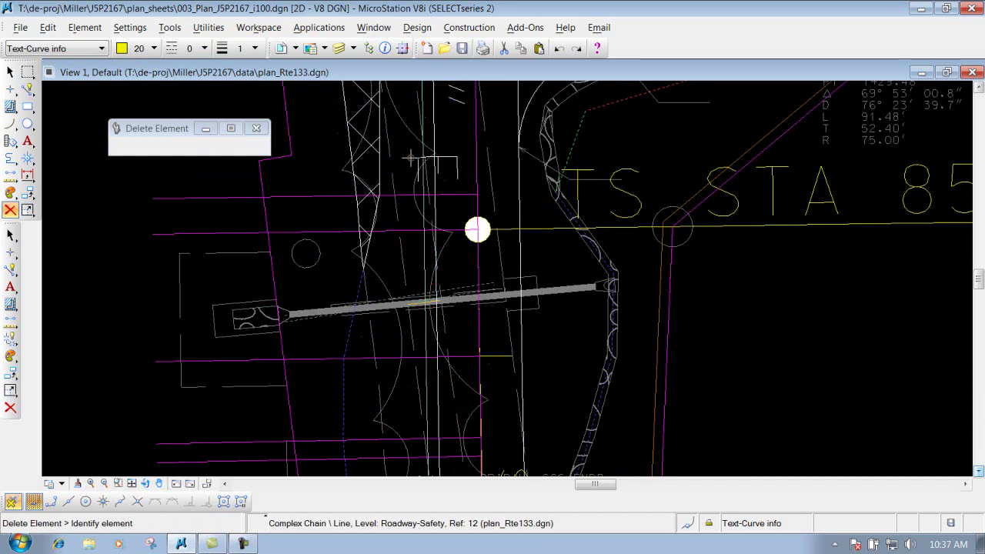
- Delete the cyan guardrail cell farther down the roadway, near the SPIRAL SCS_ENDB annotation
{"action": "left_click", "coordinate": [980, 471]}
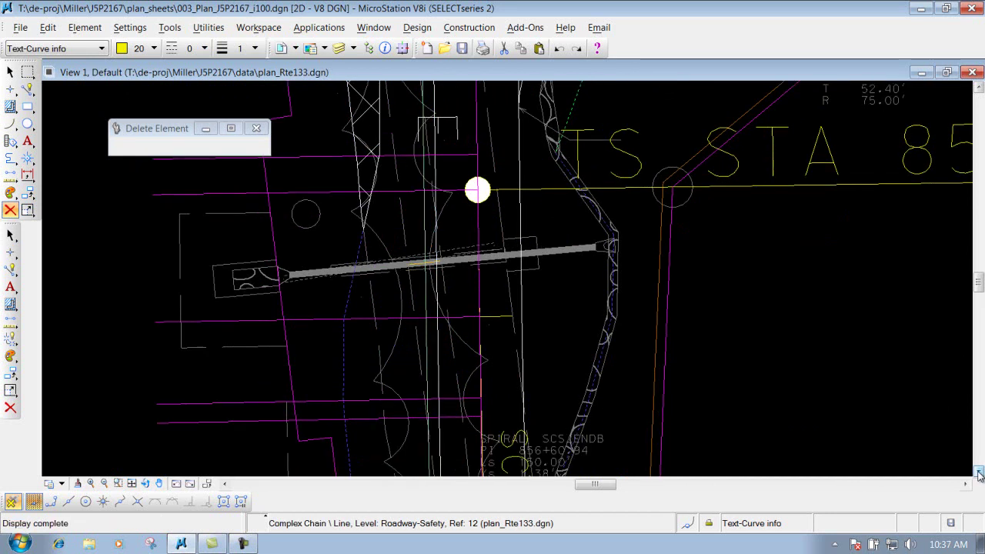
{"action": "left_click", "coordinate": [979, 472]}
{"action": "left_click", "coordinate": [979, 471]}
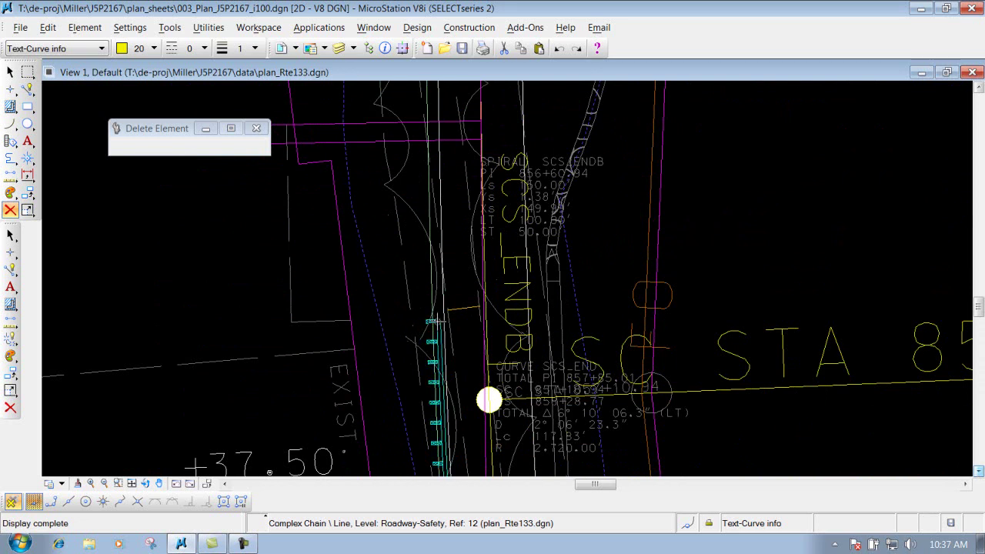
{"action": "left_click", "coordinate": [432, 322]}
- Delete the three roughly horizontal magenta lines that cross the roadway just below the gray pipe
{"action": "left_click", "coordinate": [980, 87]}
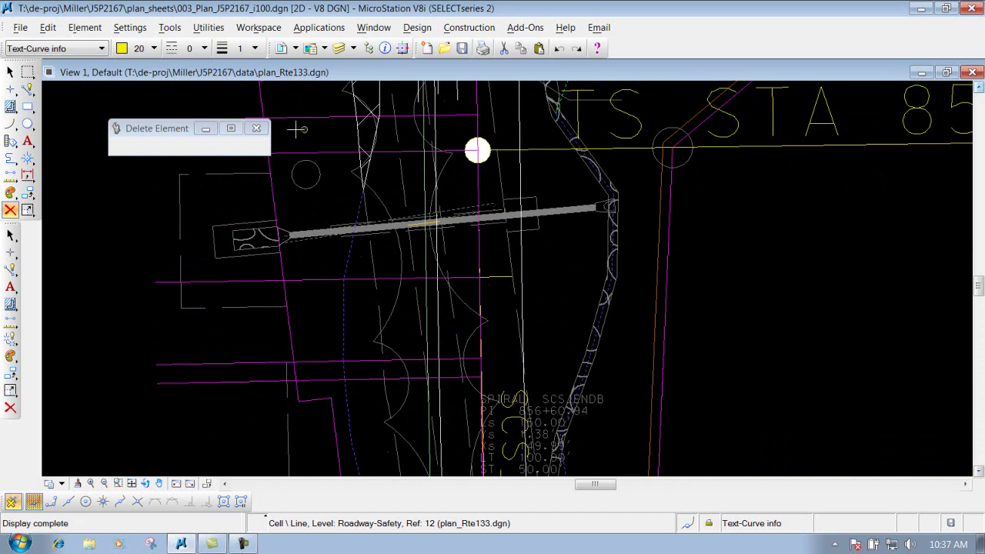
{"action": "left_click", "coordinate": [306, 281]}
{"action": "left_click", "coordinate": [316, 364]}
{"action": "left_click", "coordinate": [322, 381]}
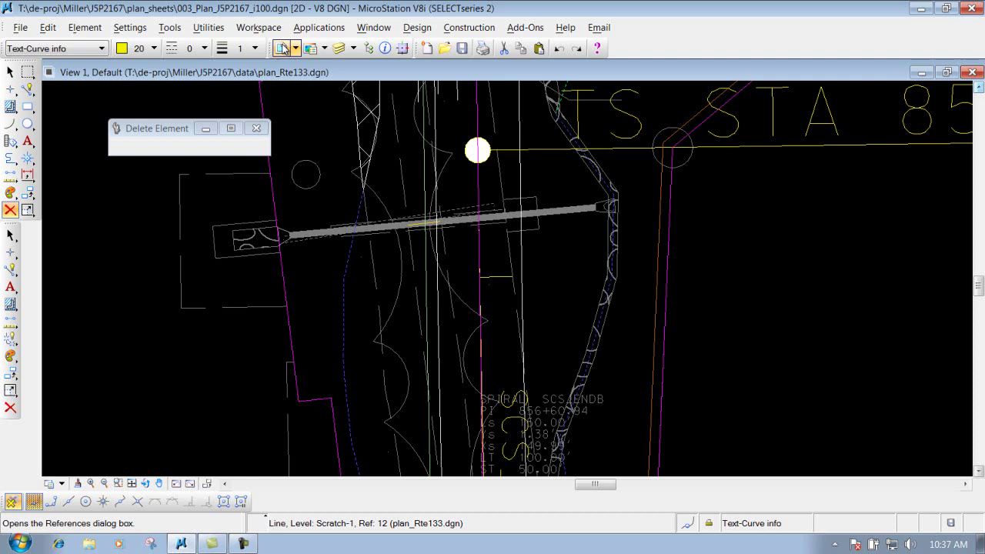
- Deactivate the plan_Rte133.dgn reference to return to the plan sheet, and close the References list
{"action": "left_click", "coordinate": [283, 49]}
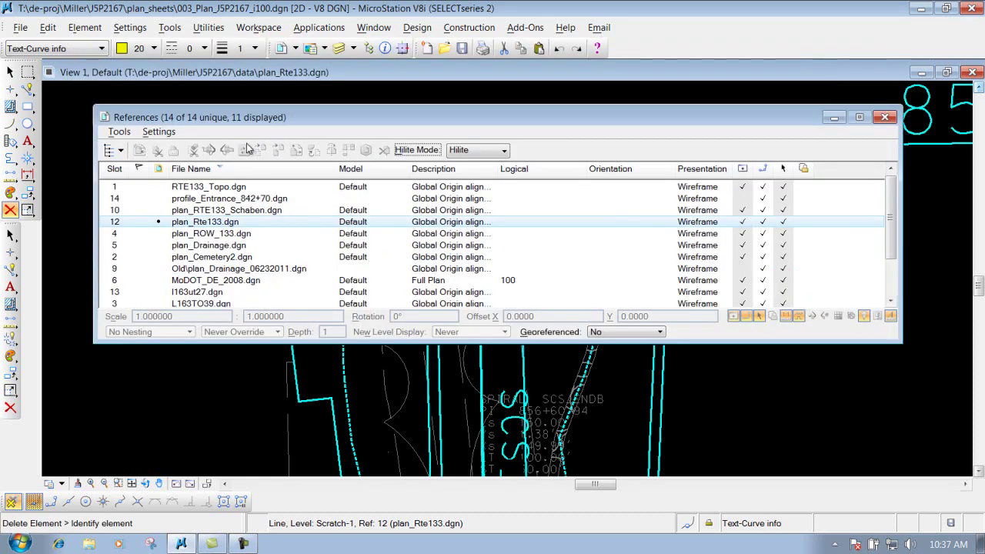
{"action": "left_click", "coordinate": [119, 132]}
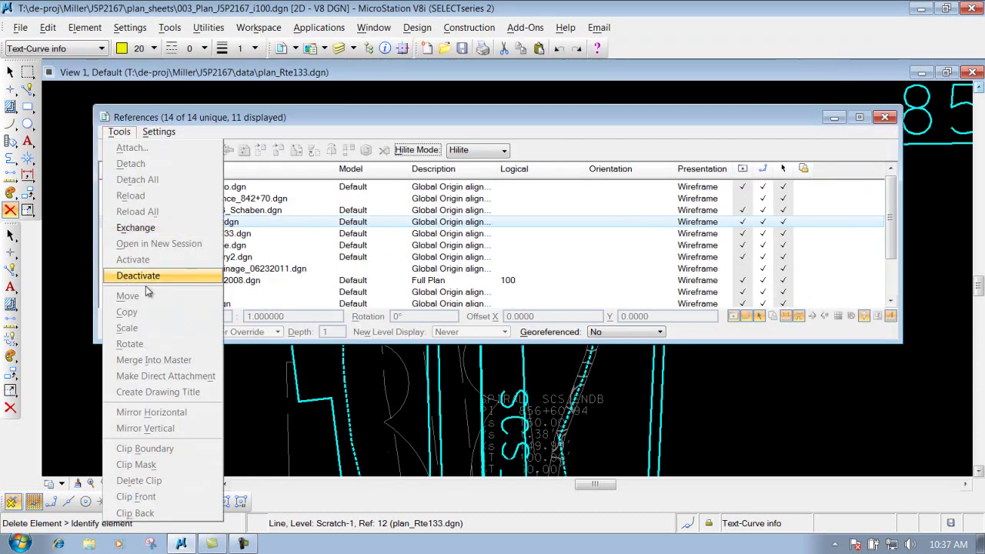
{"action": "right_click", "coordinate": [307, 227]}
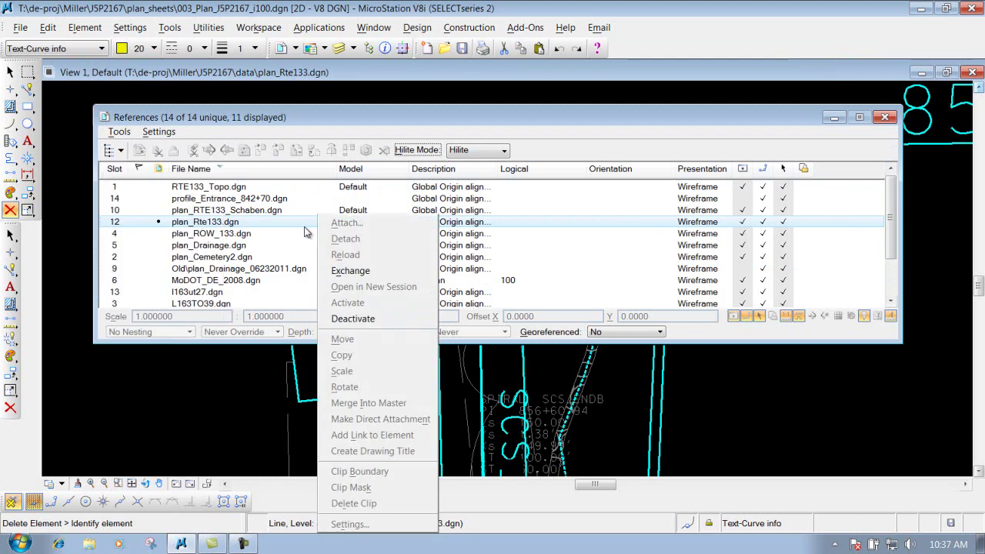
{"action": "left_click", "coordinate": [361, 318]}
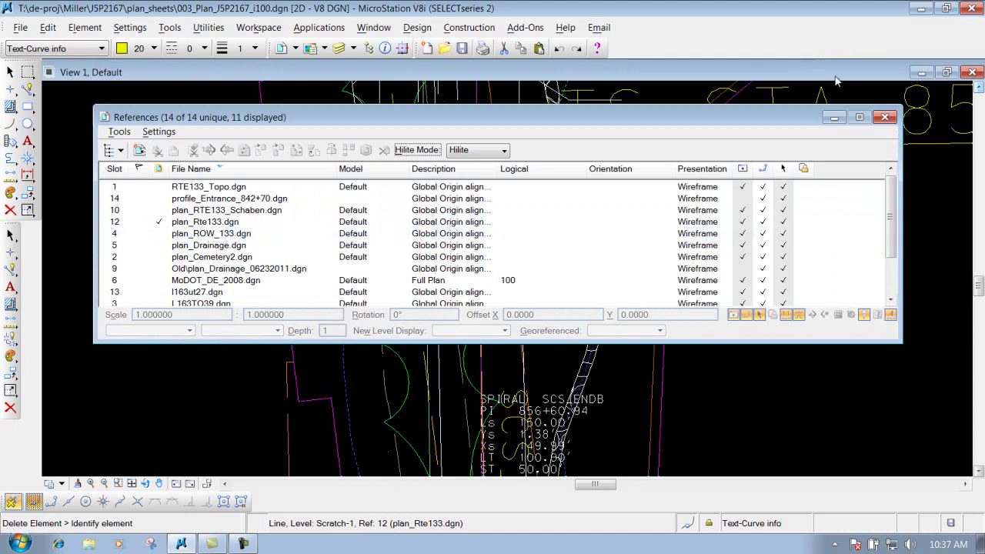
{"action": "left_click", "coordinate": [886, 117]}
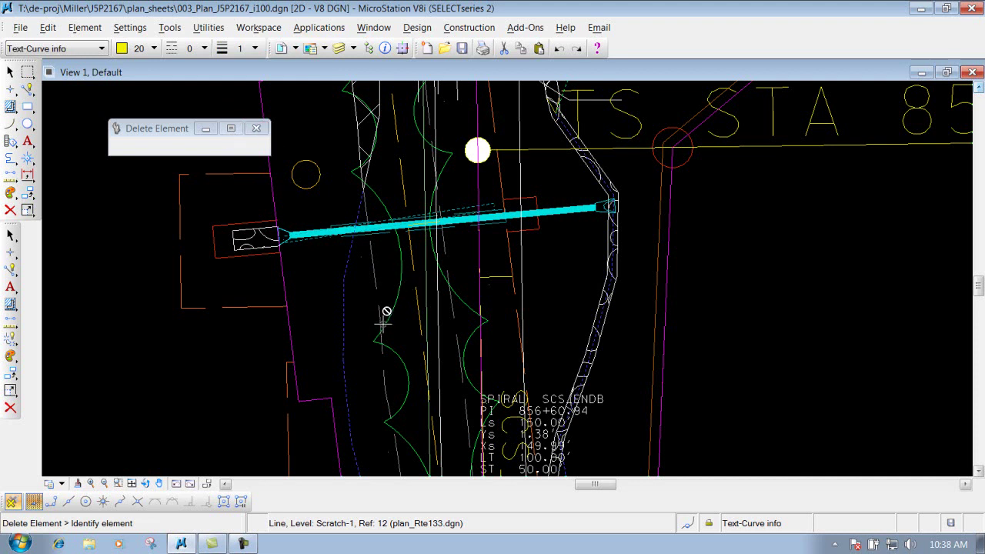
- Review the plan_Rte133.dgn entry and its source path in the References list, and close the list
{"action": "key", "text": "ctrl+r"}
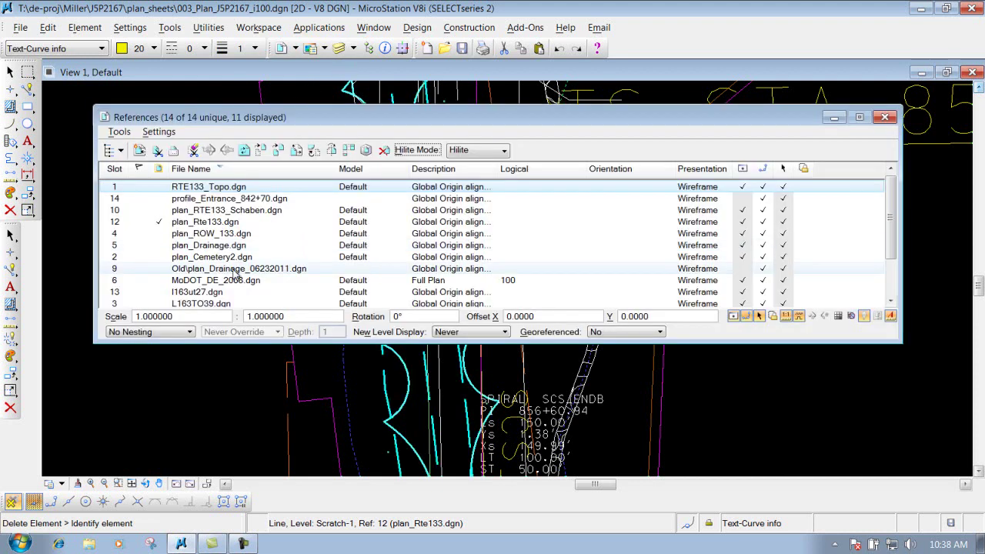
{"action": "left_click", "coordinate": [208, 222]}
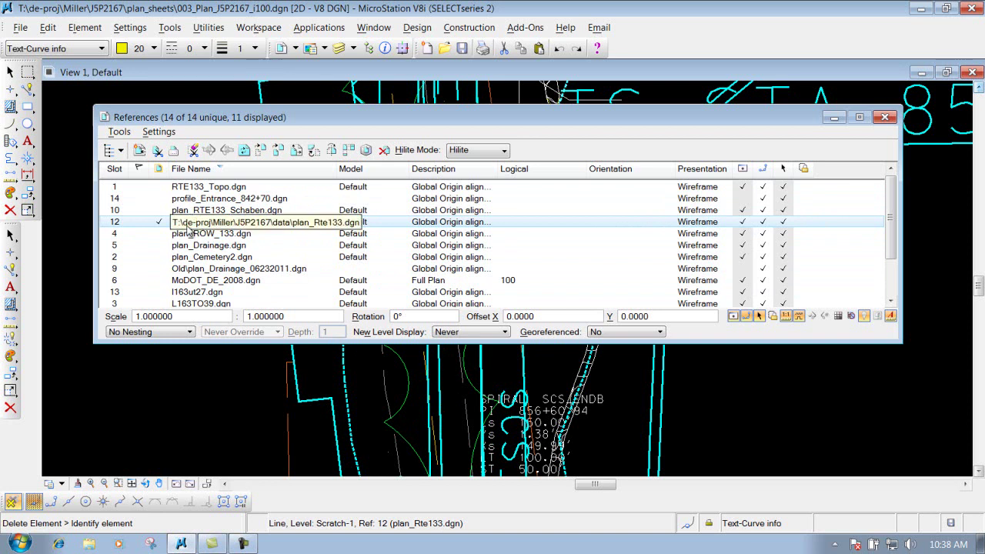
{"action": "left_click", "coordinate": [886, 117]}
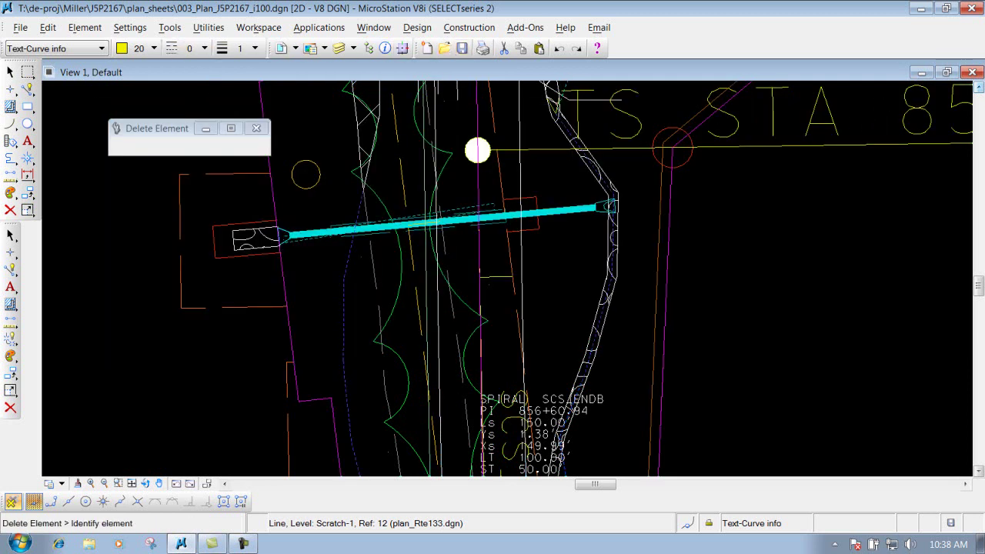
- Close the plan sheet and save the changes to both 003_Plan_J5P2167_i100.dgn and plan_Rte133.dgn
{"action": "left_click", "coordinate": [20, 27]}
{"action": "mouse_move", "coordinate": [60, 136]}
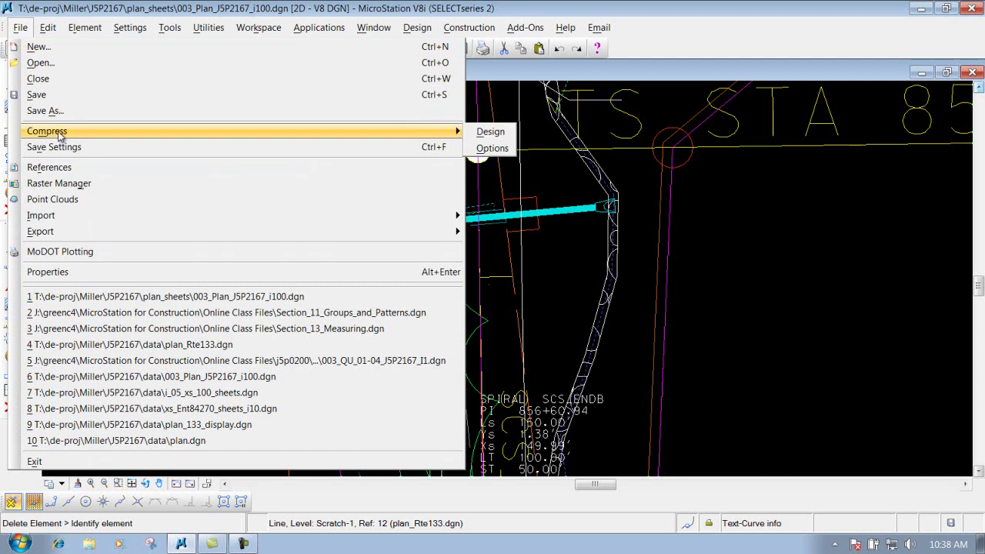
{"action": "left_click", "coordinate": [51, 79]}
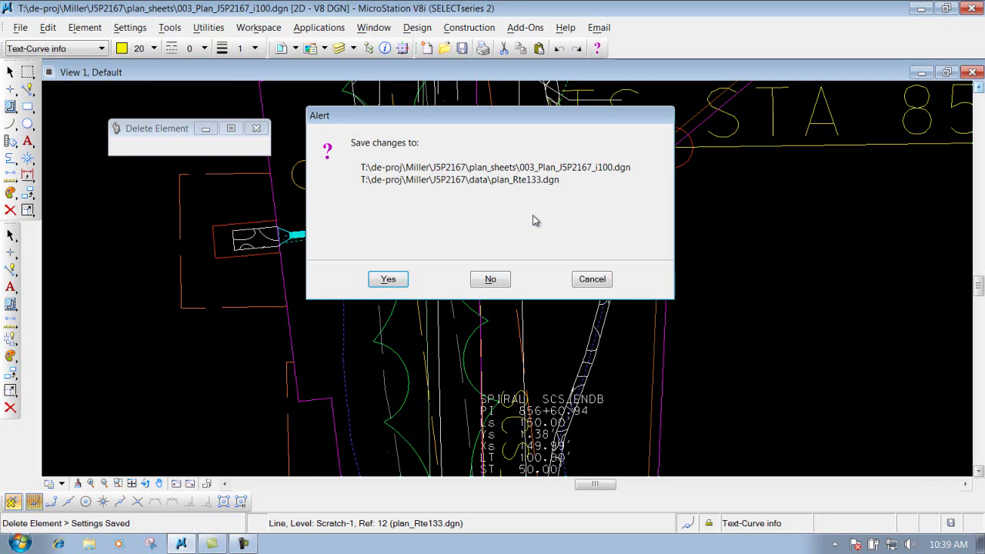
{"action": "left_click", "coordinate": [390, 280]}
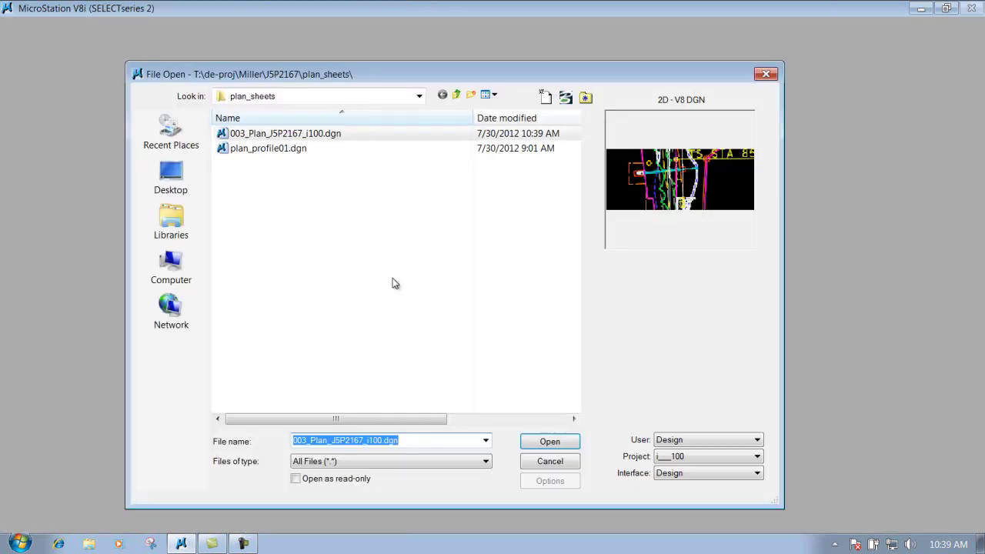